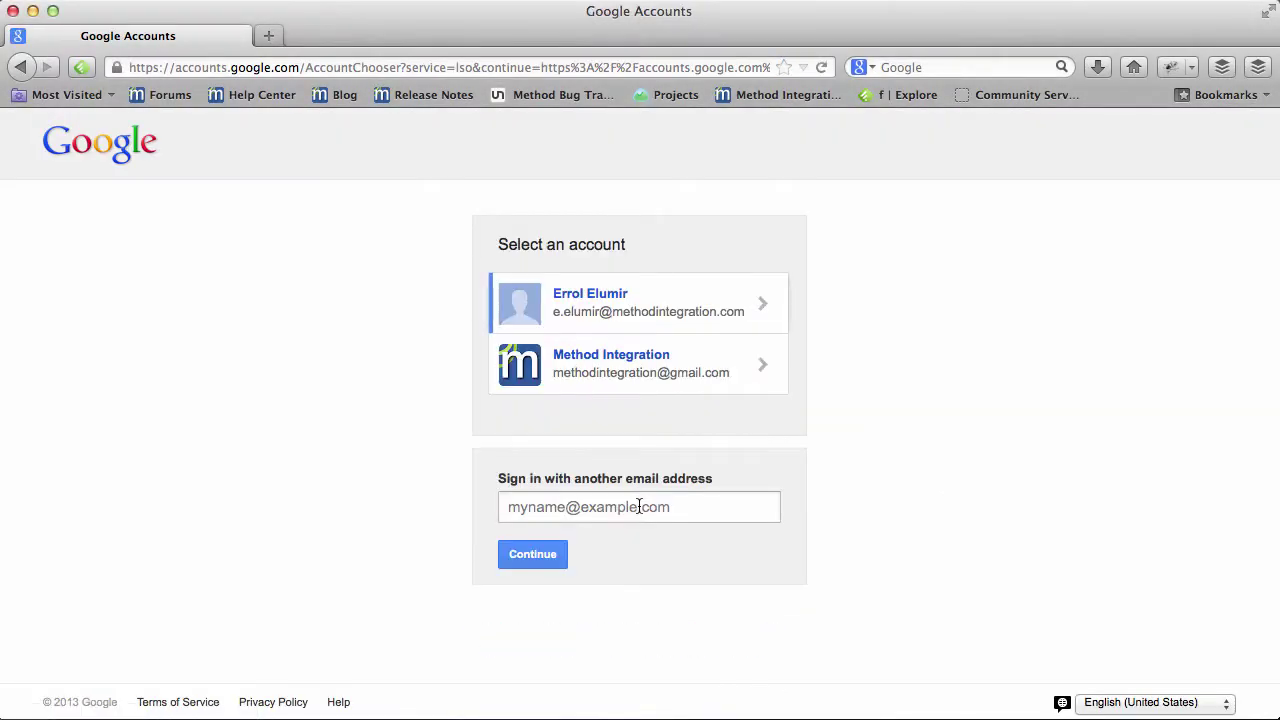
# Choose the work Google account to sign in to Method CRM.
pyautogui.click(662, 300)
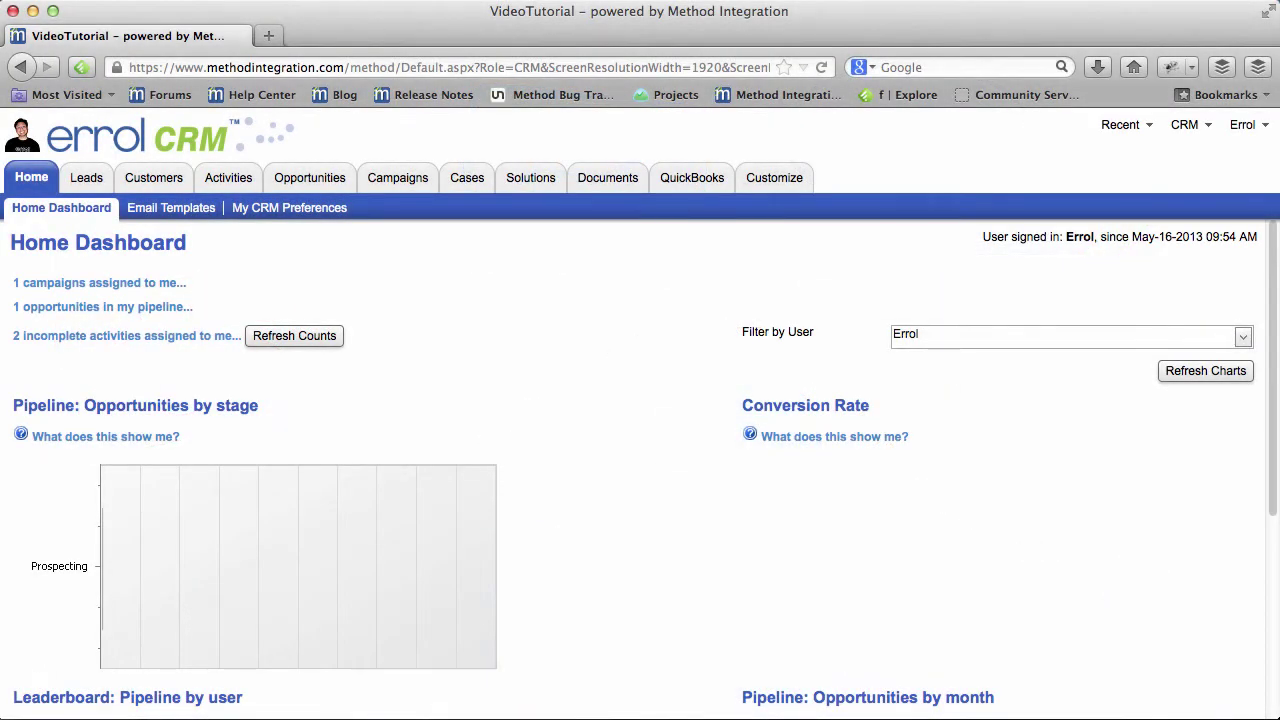
# Start a New Activity form from the Activities tab, ready for comments.
pyautogui.click(232, 184)
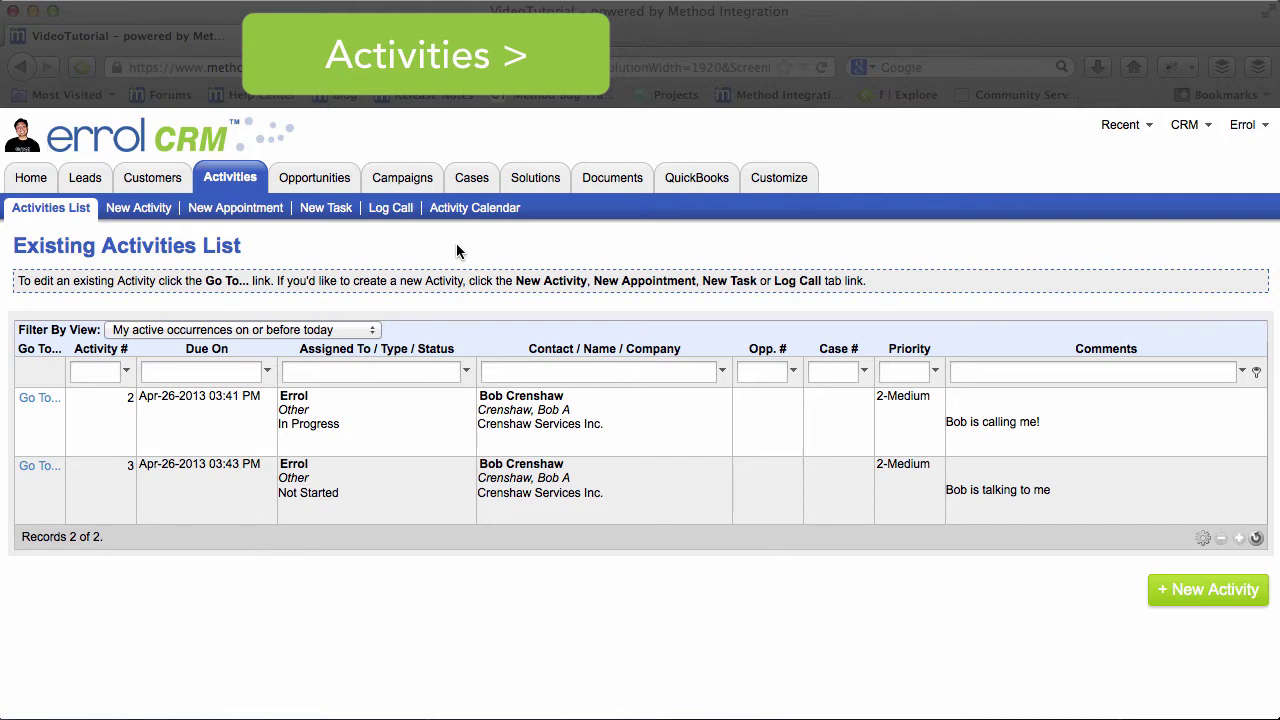
pyautogui.click(141, 212)
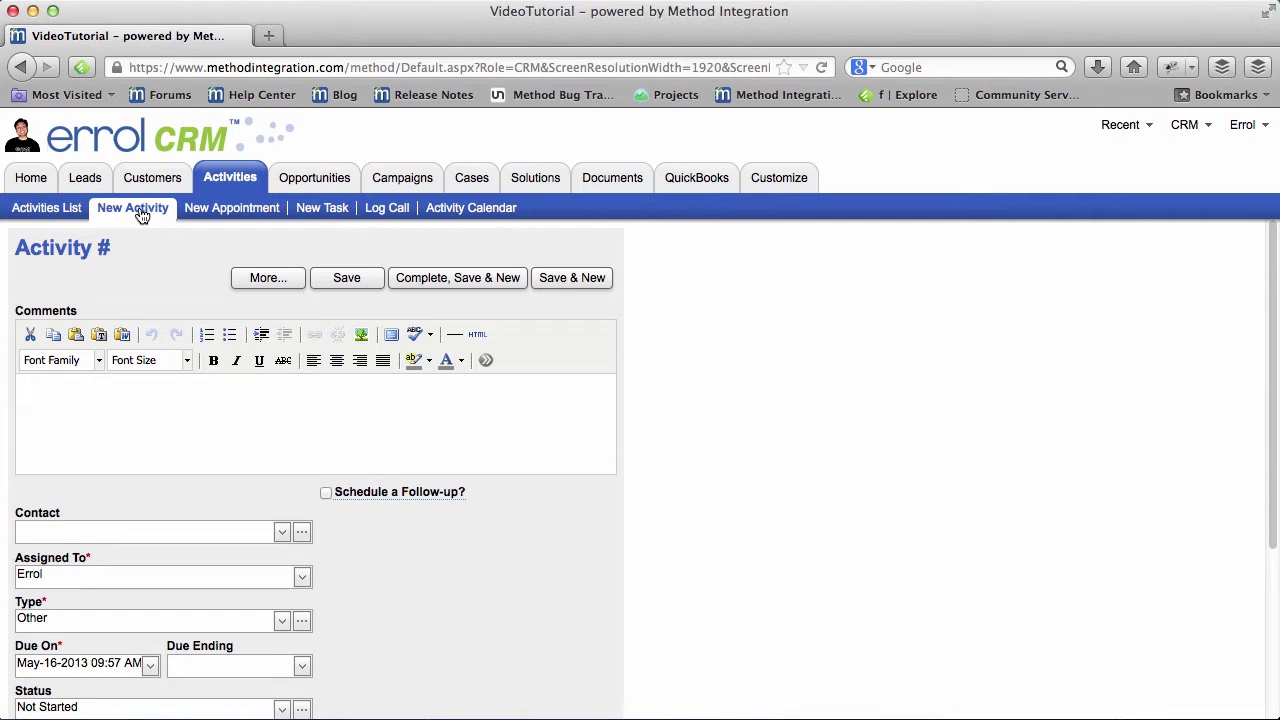
pyautogui.click(182, 410)
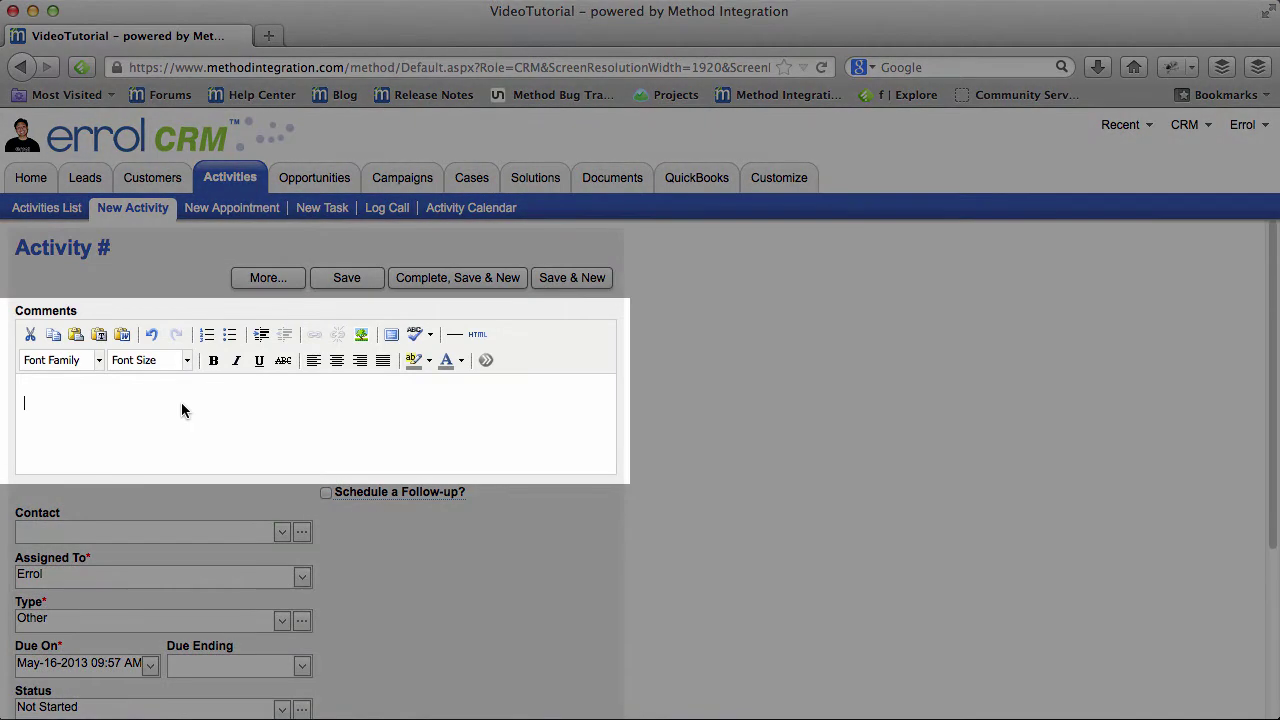
# Write a comment that the customer came in about his nifty new phone, trimming the extra sentence.
pyautogui.click(182, 410)
pyautogui.write(' came in to tell us ')
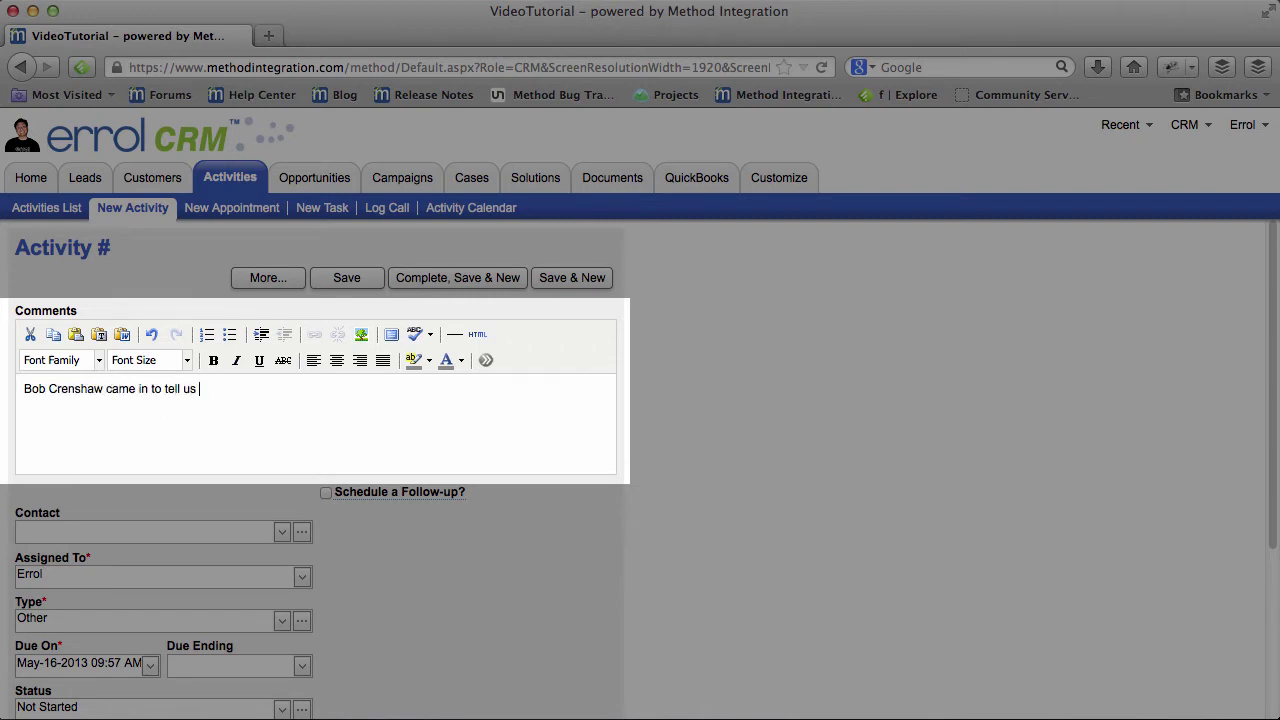
pyautogui.write('of the nifty new ')
pyautogui.write('phone he got. ')
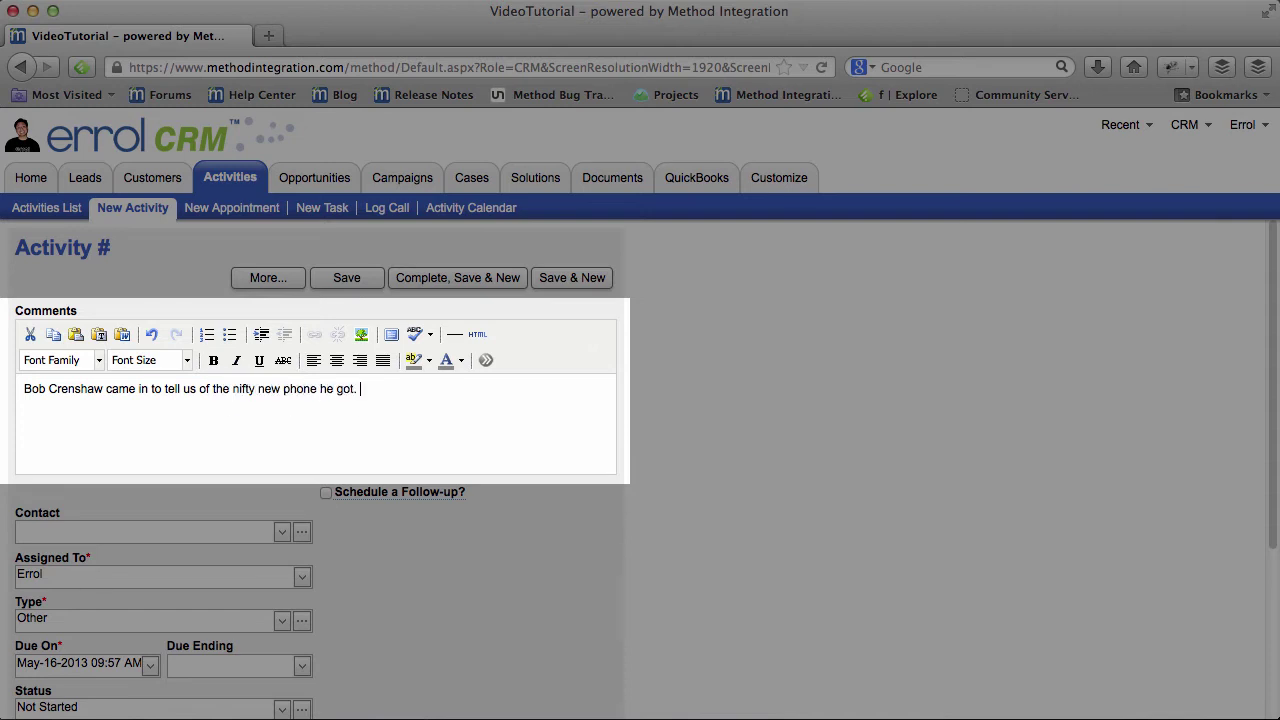
pyautogui.write("I'm jealous.")
pyautogui.press('BackSpace')
pyautogui.press('BackSpace')
pyautogui.press('BackSpace')
pyautogui.press('BackSpace')
pyautogui.press('BackSpace')
pyautogui.press('BackSpace')
pyautogui.press('BackSpace')
pyautogui.press('BackSpace')
pyautogui.press('BackSpace')
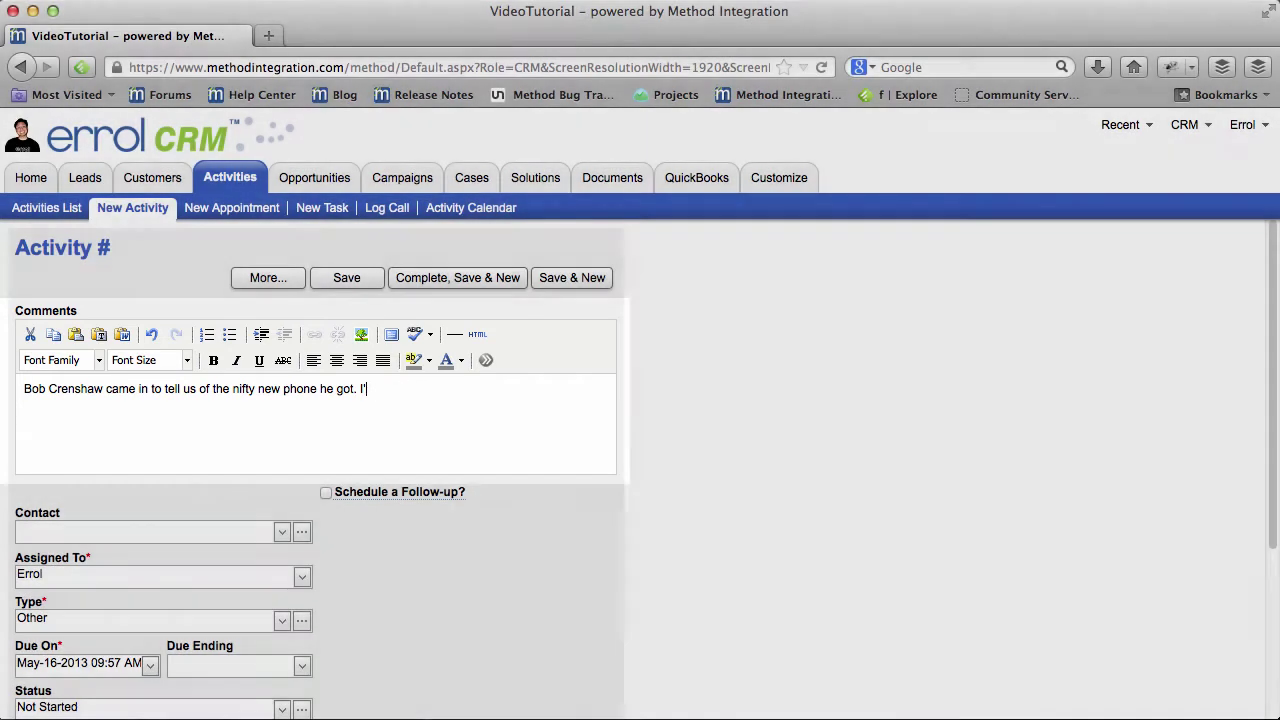
pyautogui.press('BackSpace')
pyautogui.press('BackSpace')
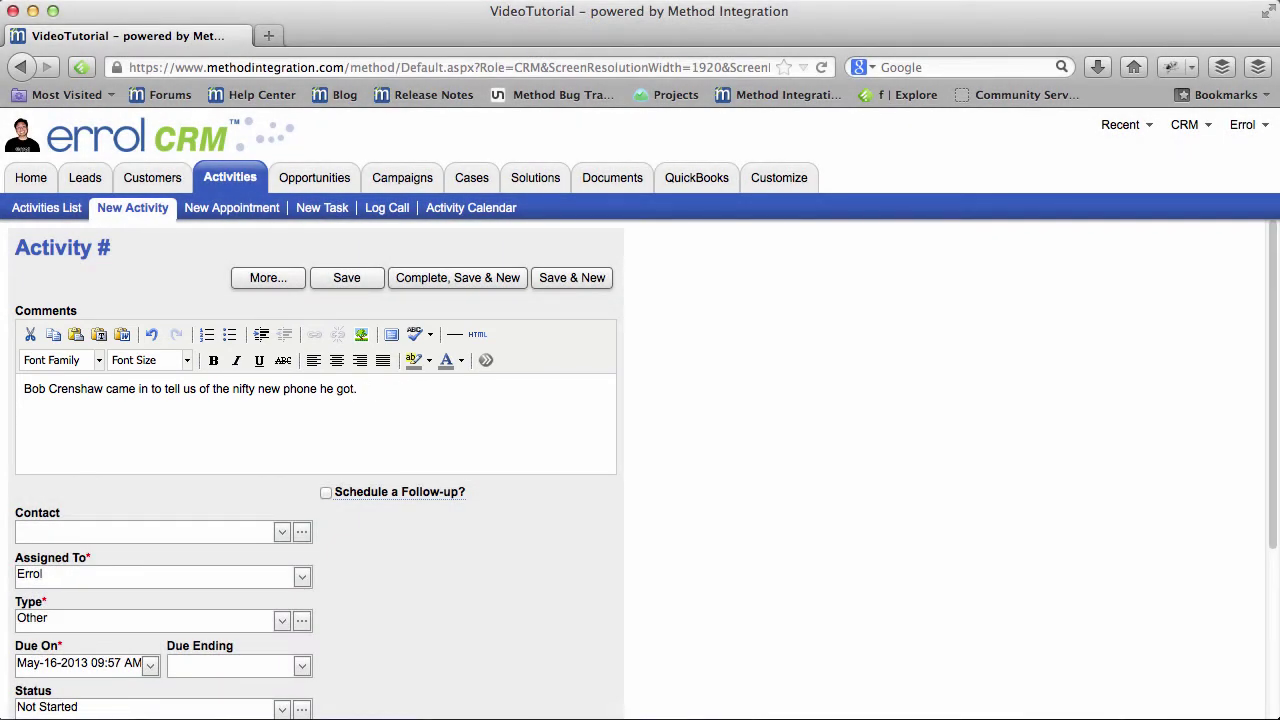
# Search 'bob' in the Contact field and pick the matching contact from the suggestions.
pyautogui.scroll(-4, 466, 573)
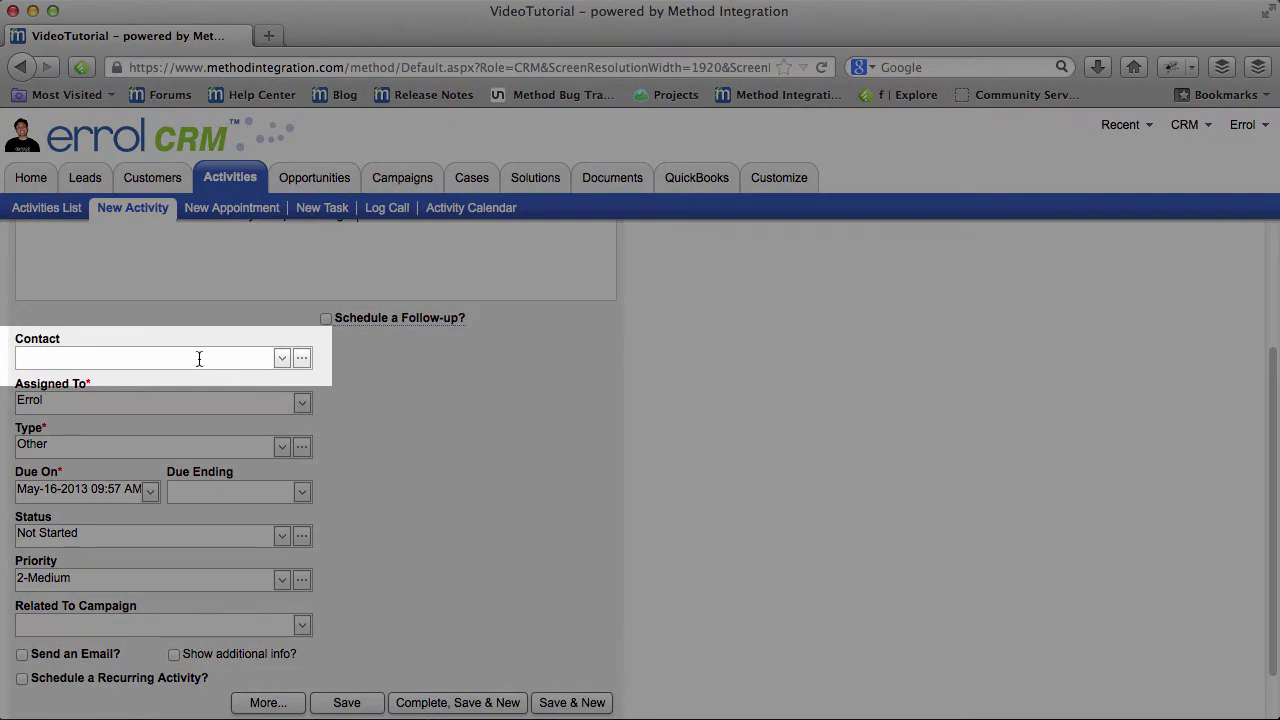
pyautogui.click(194, 352)
pyautogui.write('bob')
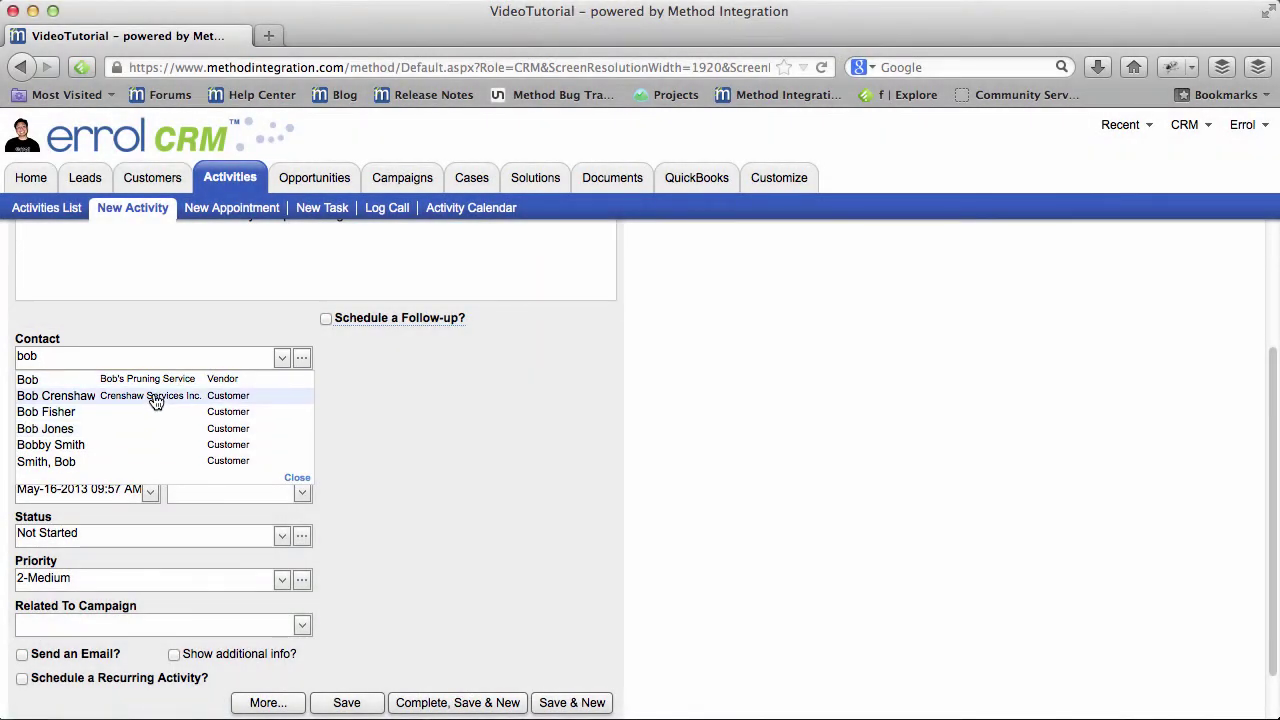
pyautogui.click(152, 396)
pyautogui.scroll(1, 449, 408)
pyautogui.scroll(2, 449, 408)
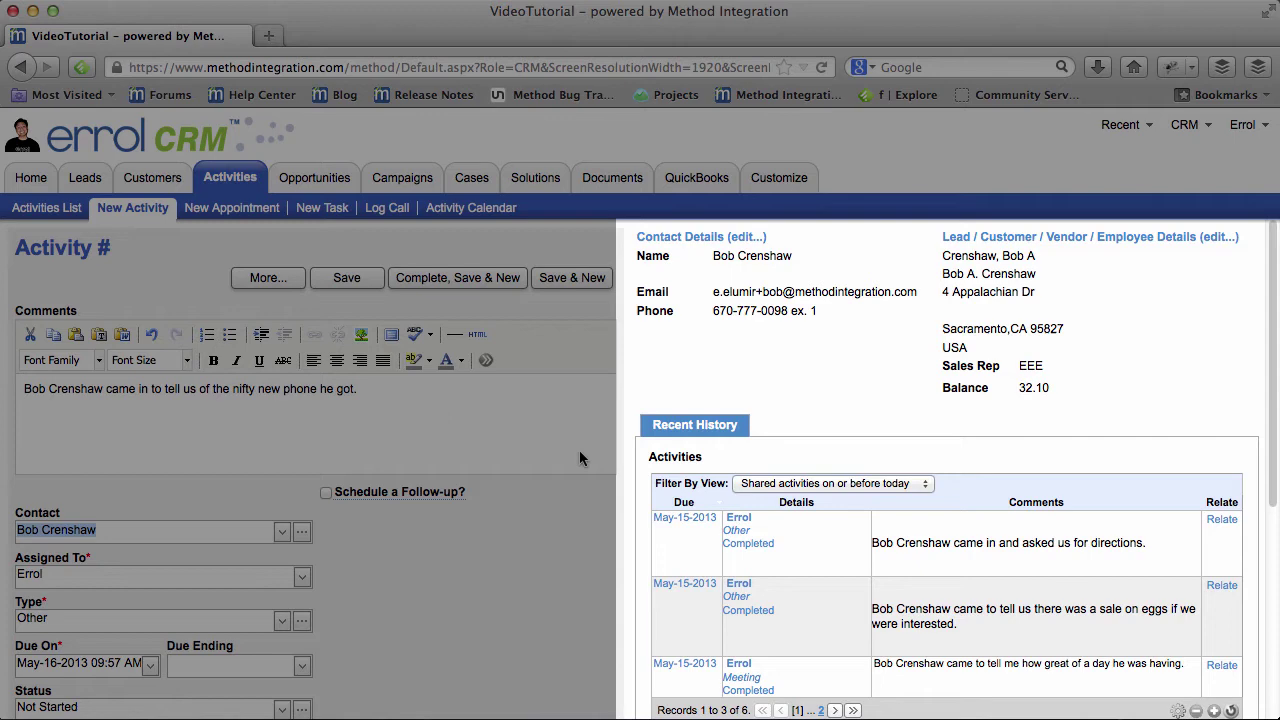
pyautogui.scroll(-3, 560, 545)
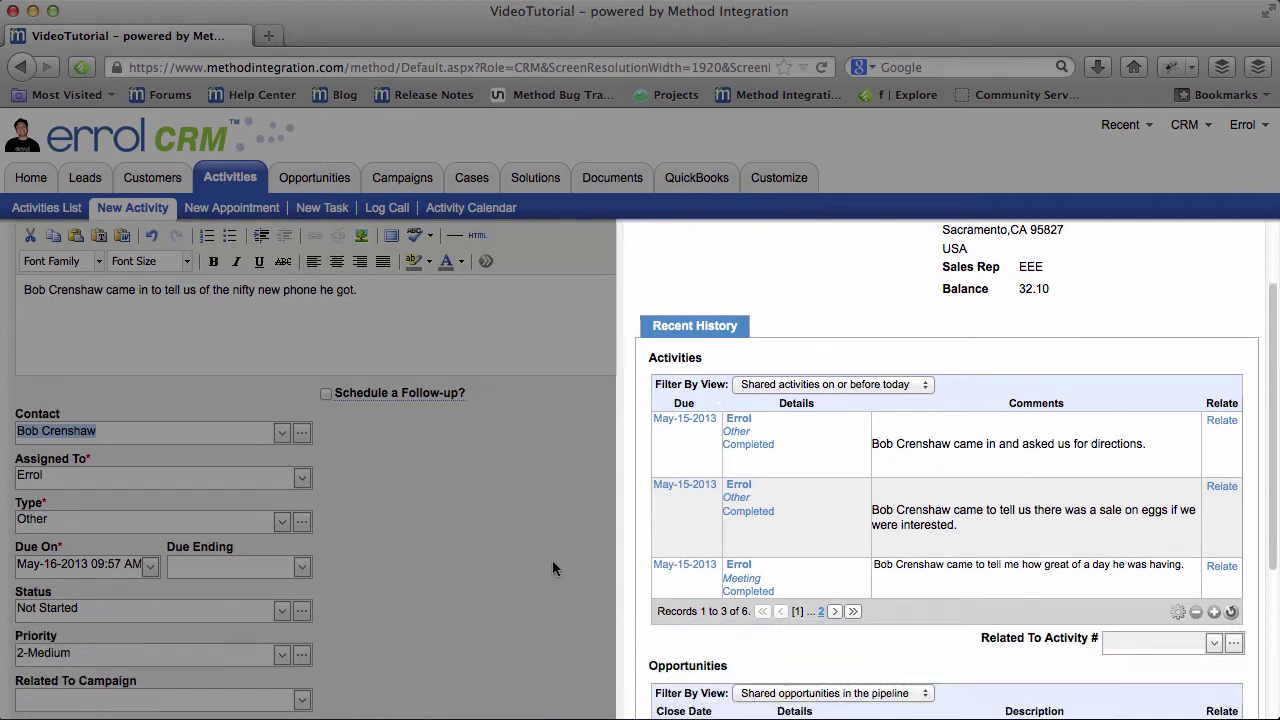
pyautogui.scroll(-2, 552, 562)
pyautogui.scroll(5, 552, 568)
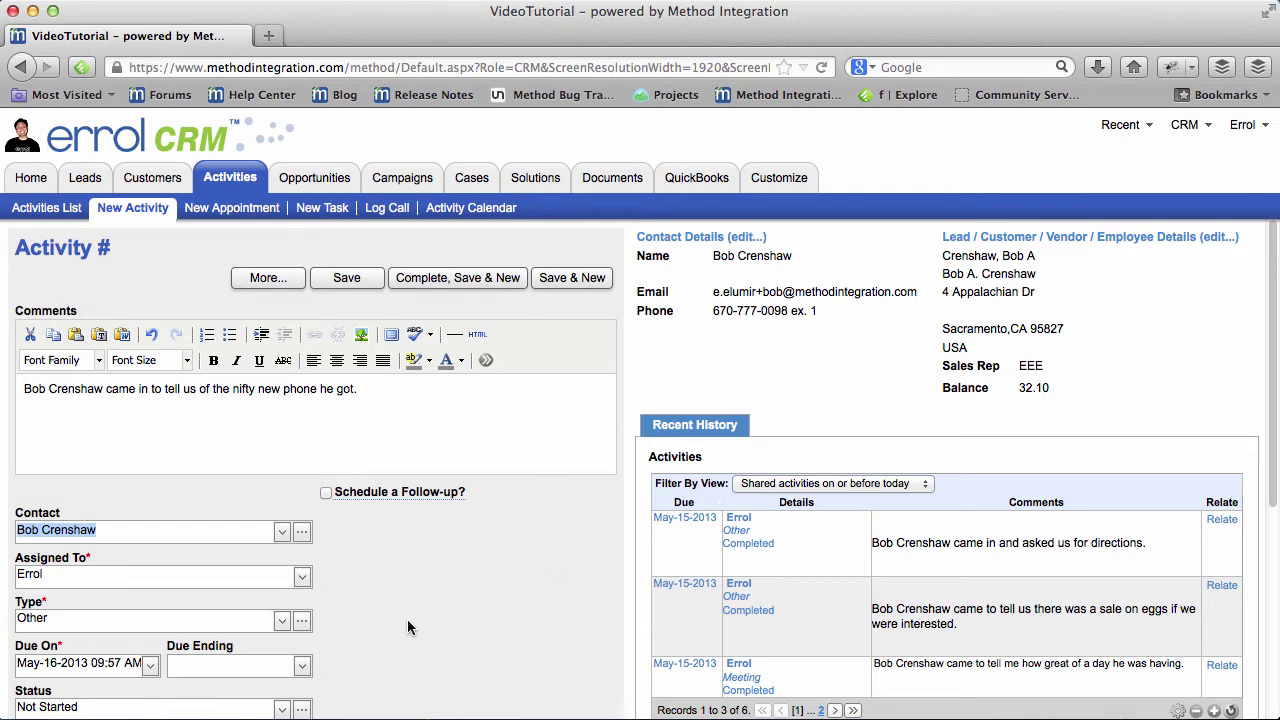
pyautogui.scroll(-2, 418, 625)
pyautogui.scroll(-1, 418, 625)
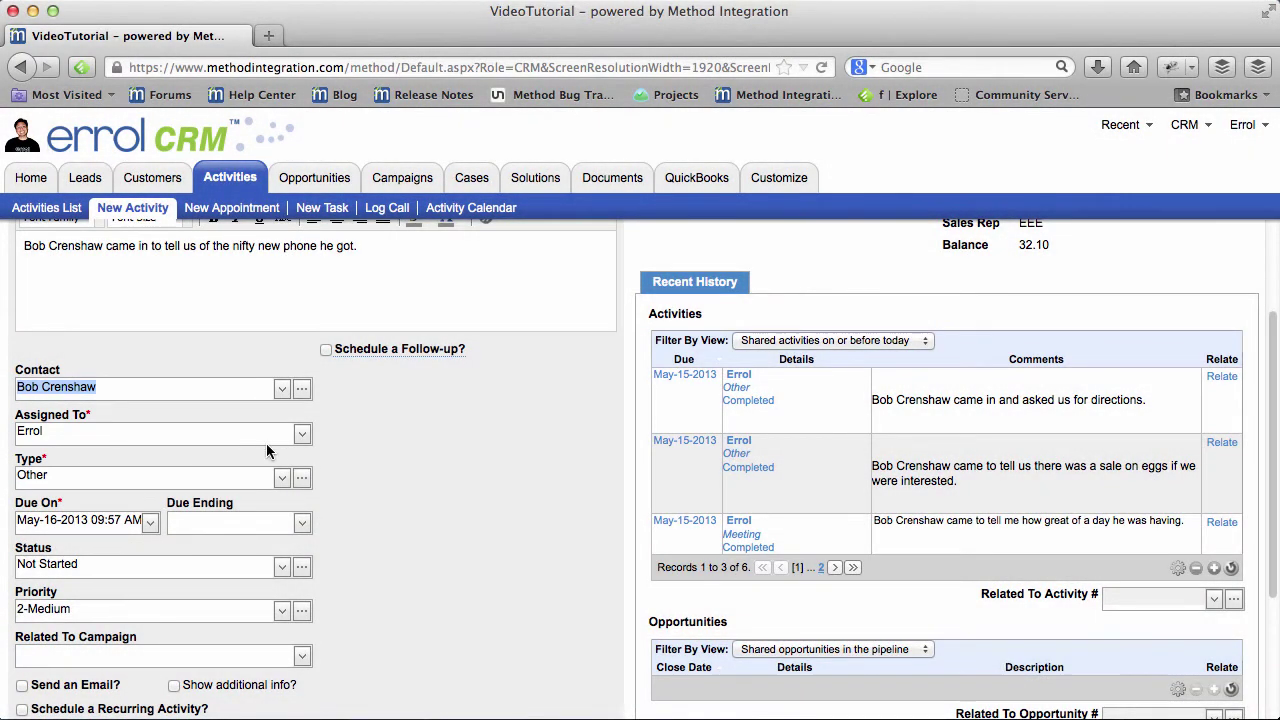
pyautogui.click(302, 434)
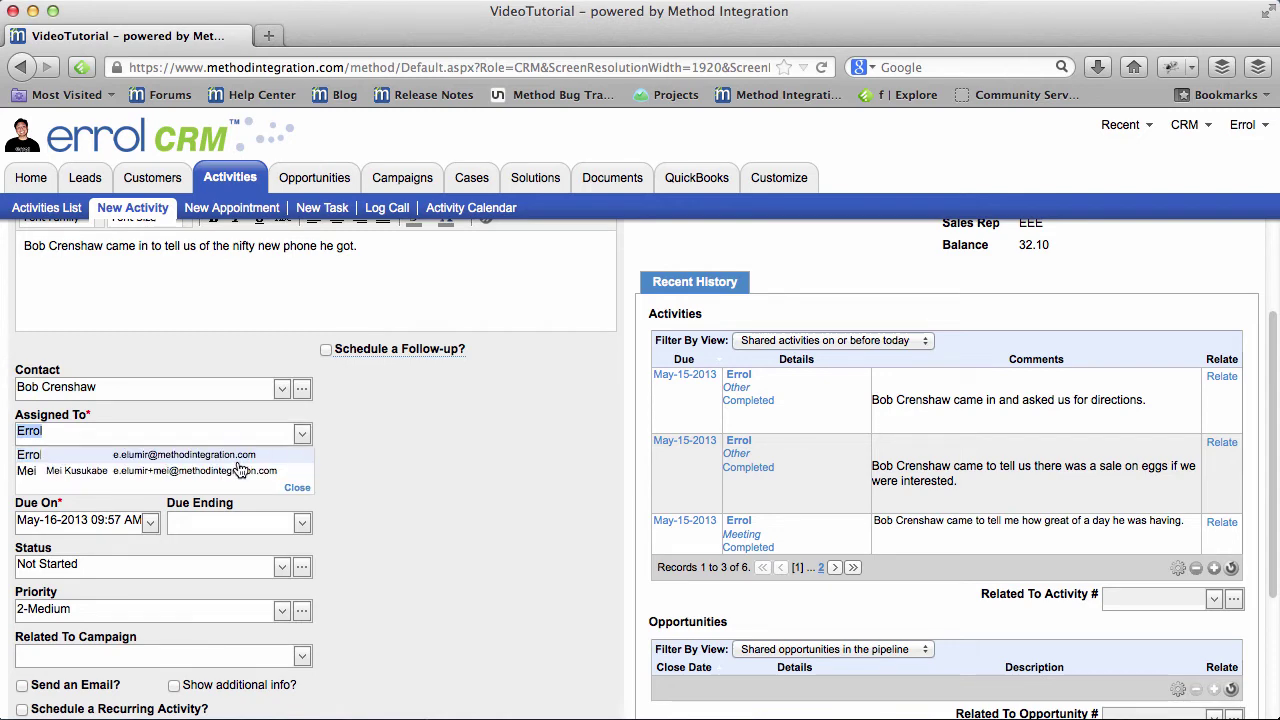
pyautogui.click(350, 448)
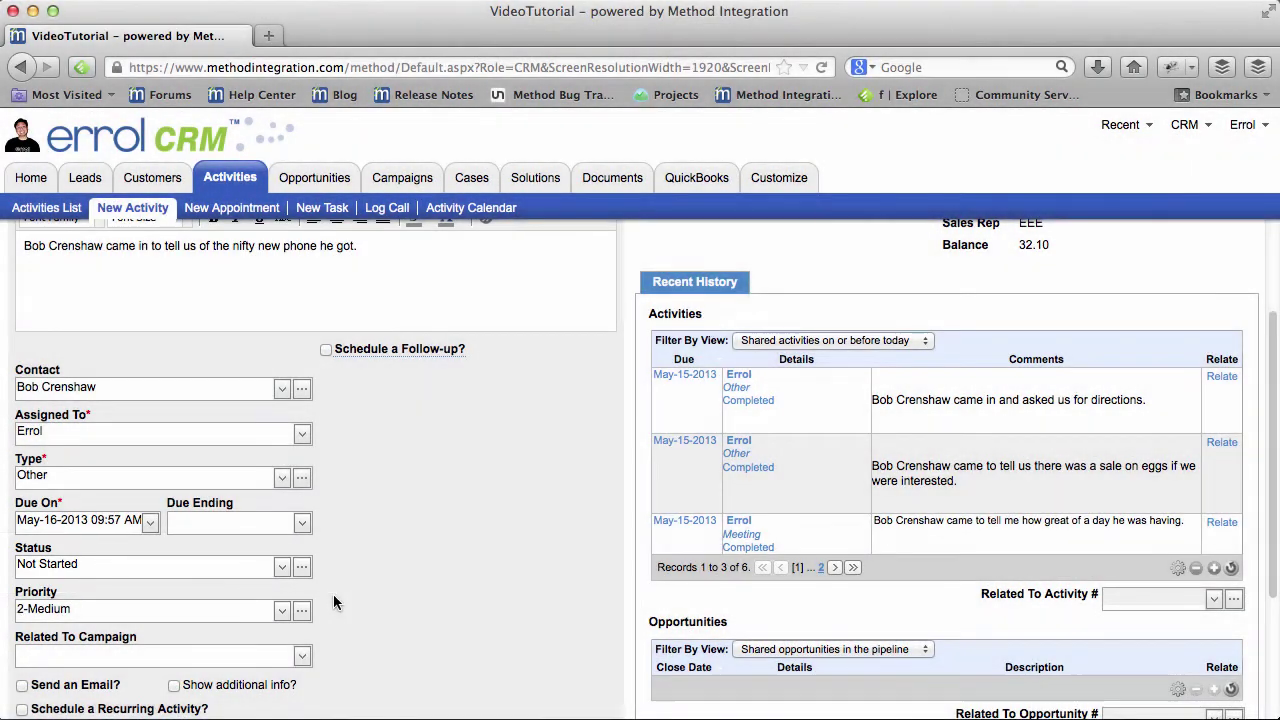
pyautogui.scroll(-1, 333, 600)
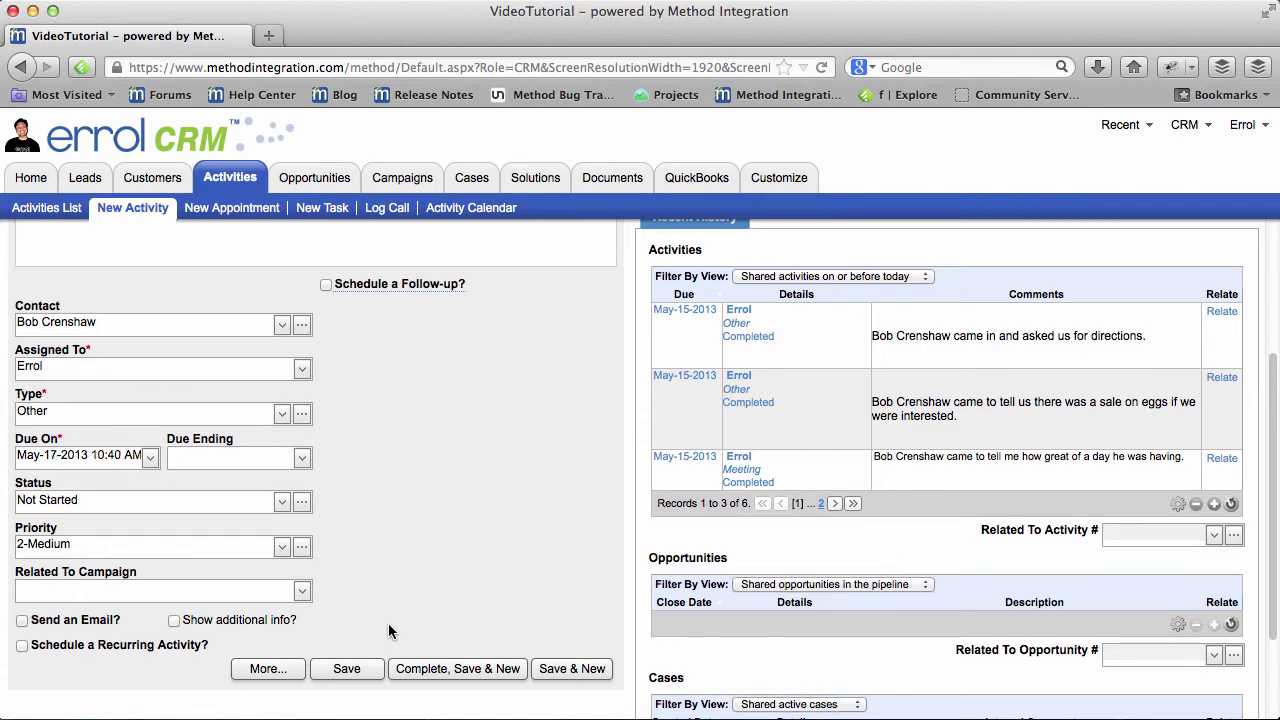
# Save the activity as Complete with Save & New, then go to the Customers list.
pyautogui.click(283, 503)
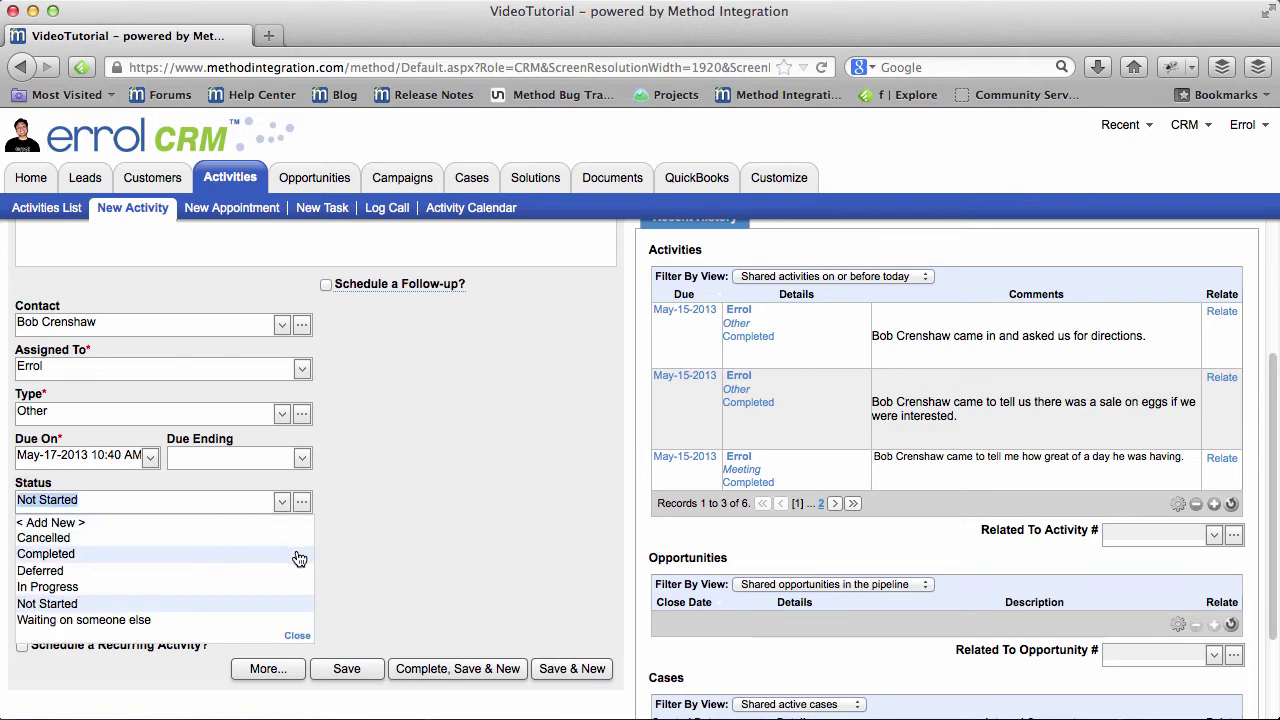
pyautogui.click(370, 570)
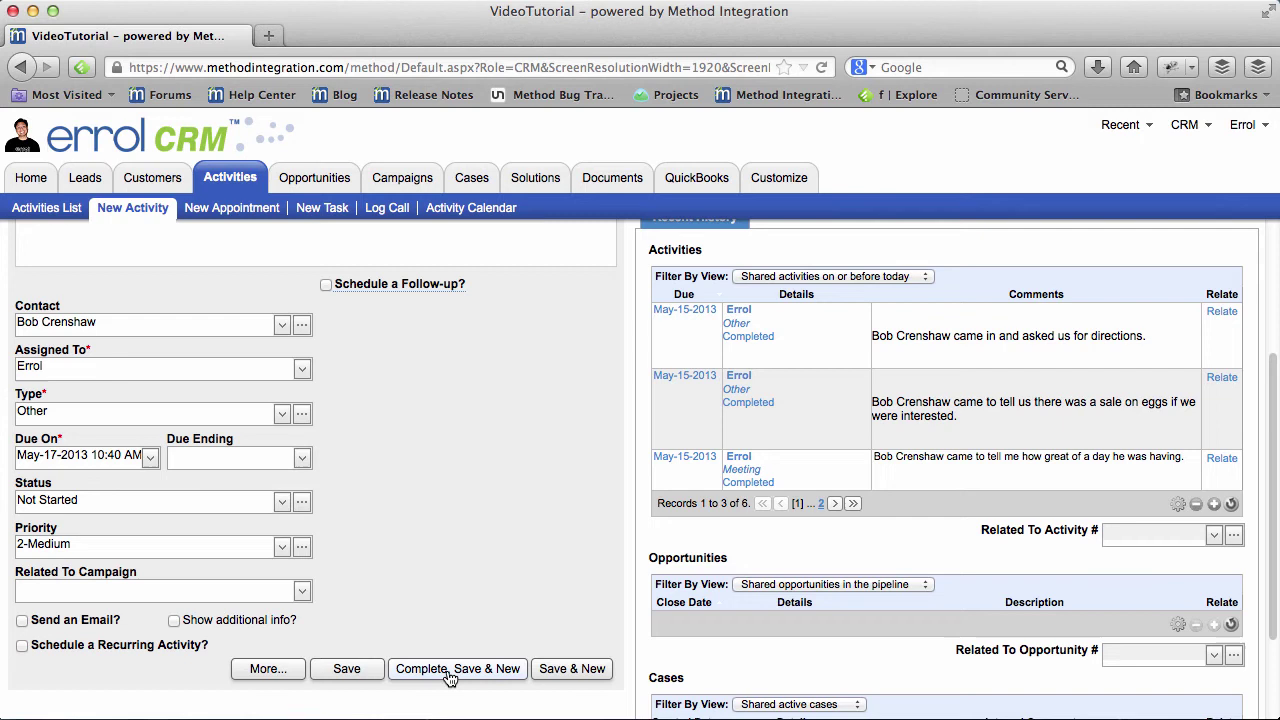
pyautogui.click(448, 678)
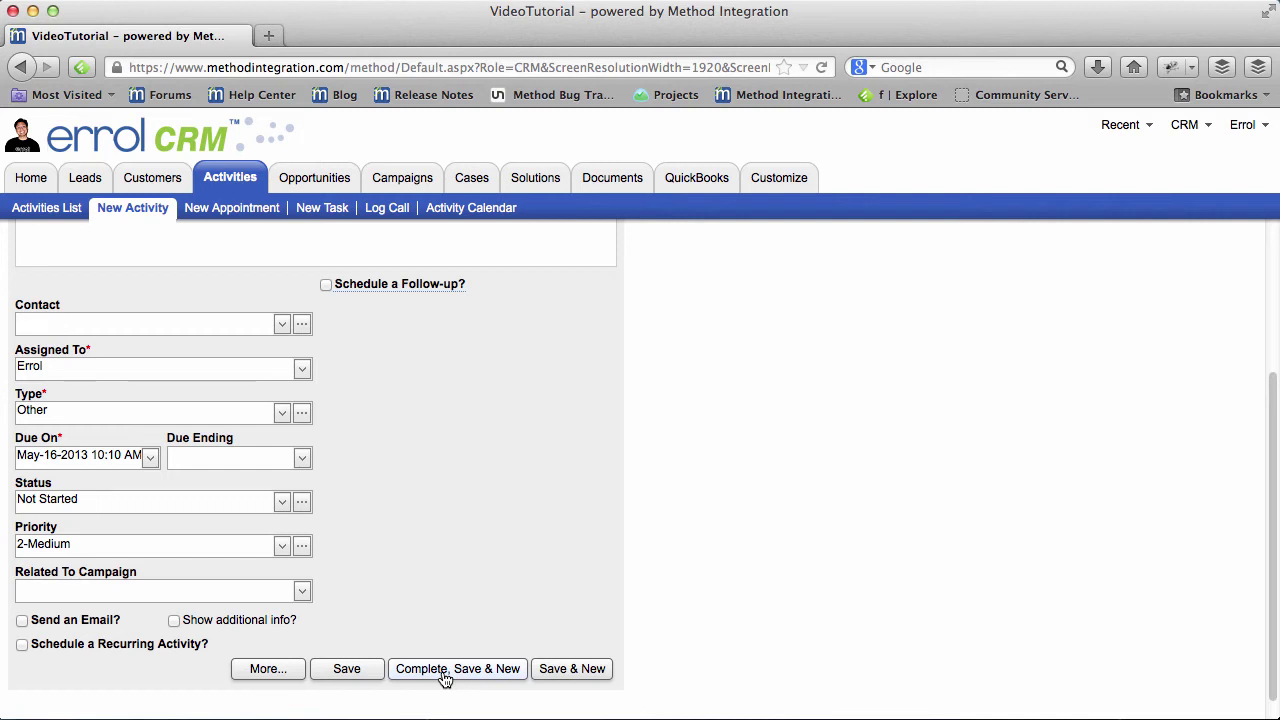
pyautogui.click(165, 177)
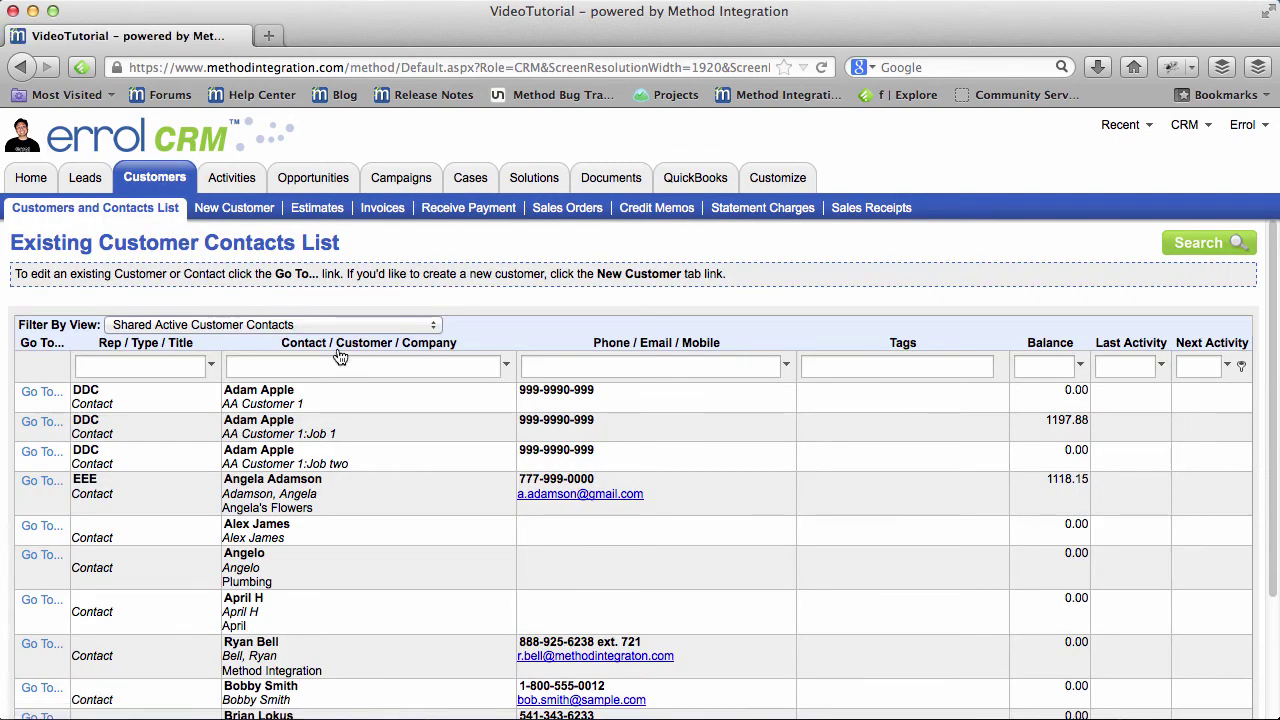
# Filter customers by the contact's name, open the record, and view its Activities tab.
pyautogui.click(340, 363)
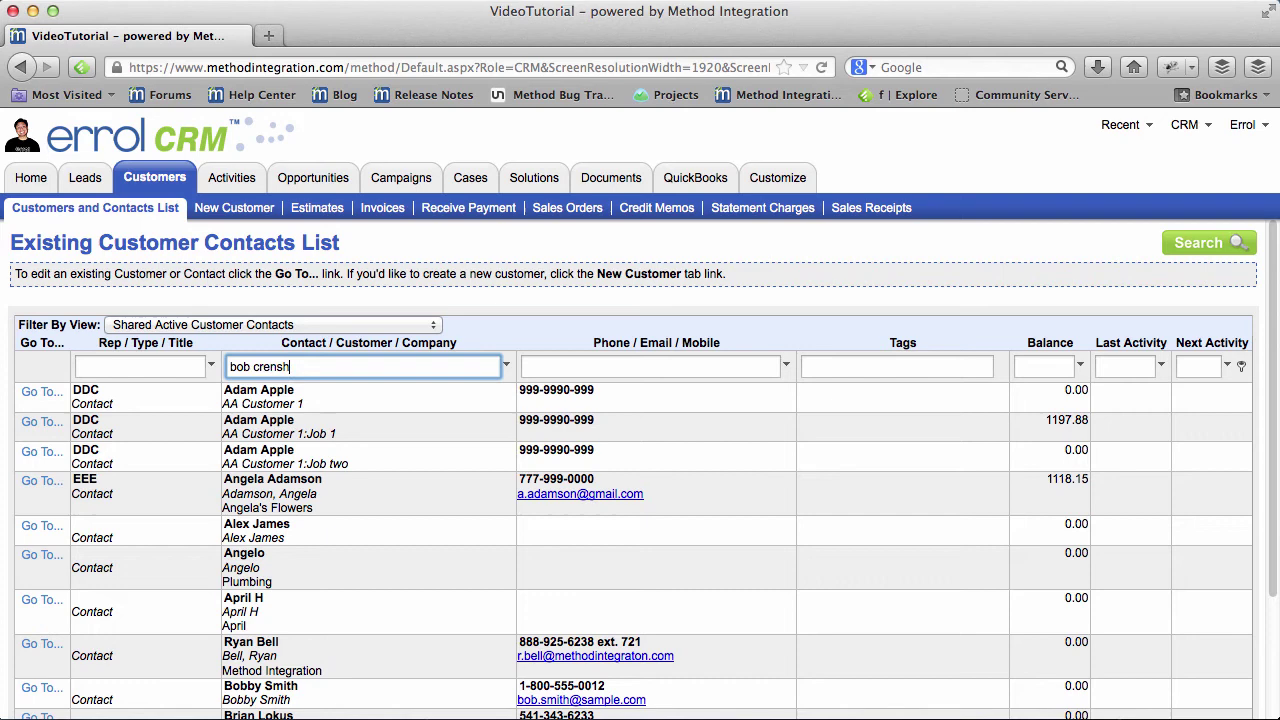
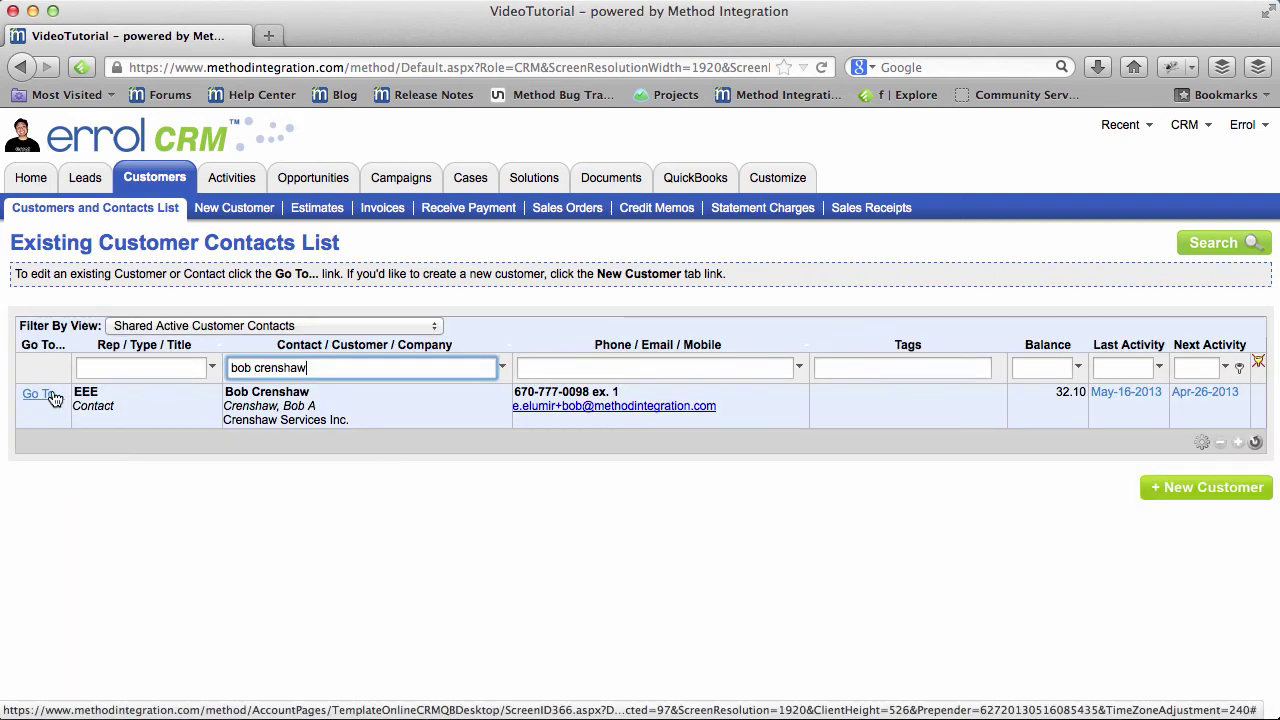
pyautogui.click(42, 394)
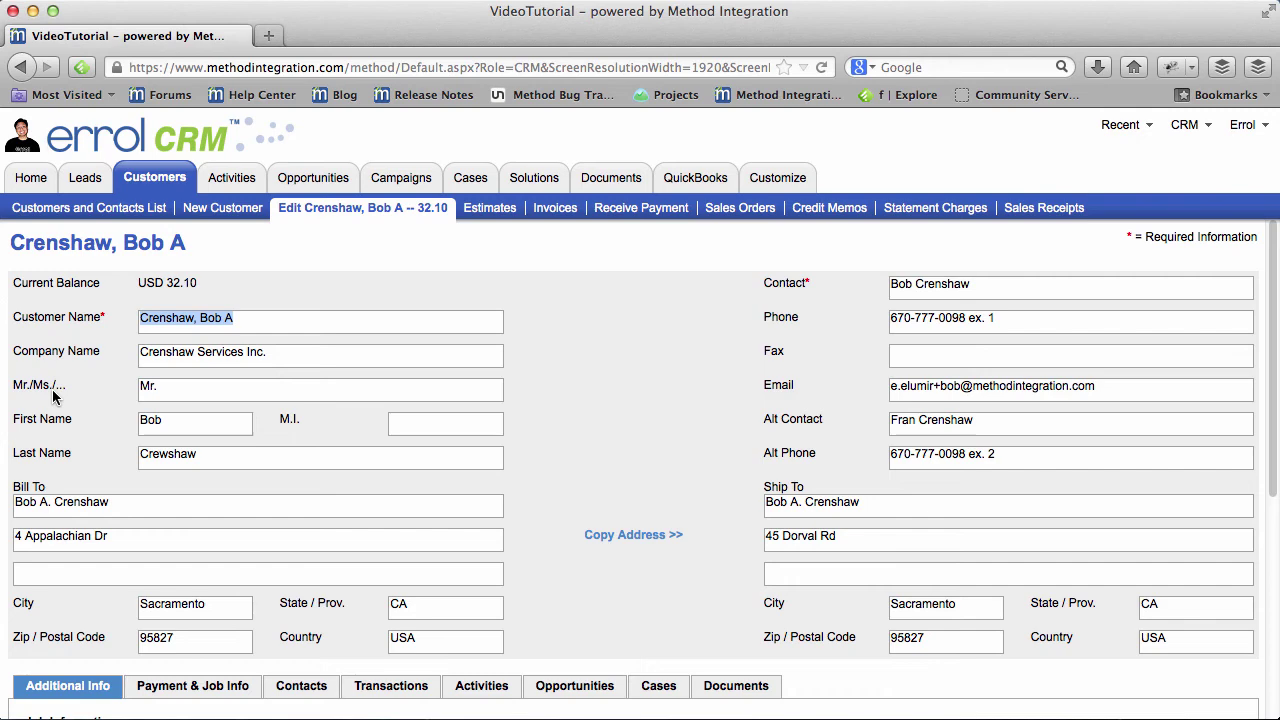
pyautogui.scroll(-3, 100, 420)
pyautogui.scroll(-2, 150, 440)
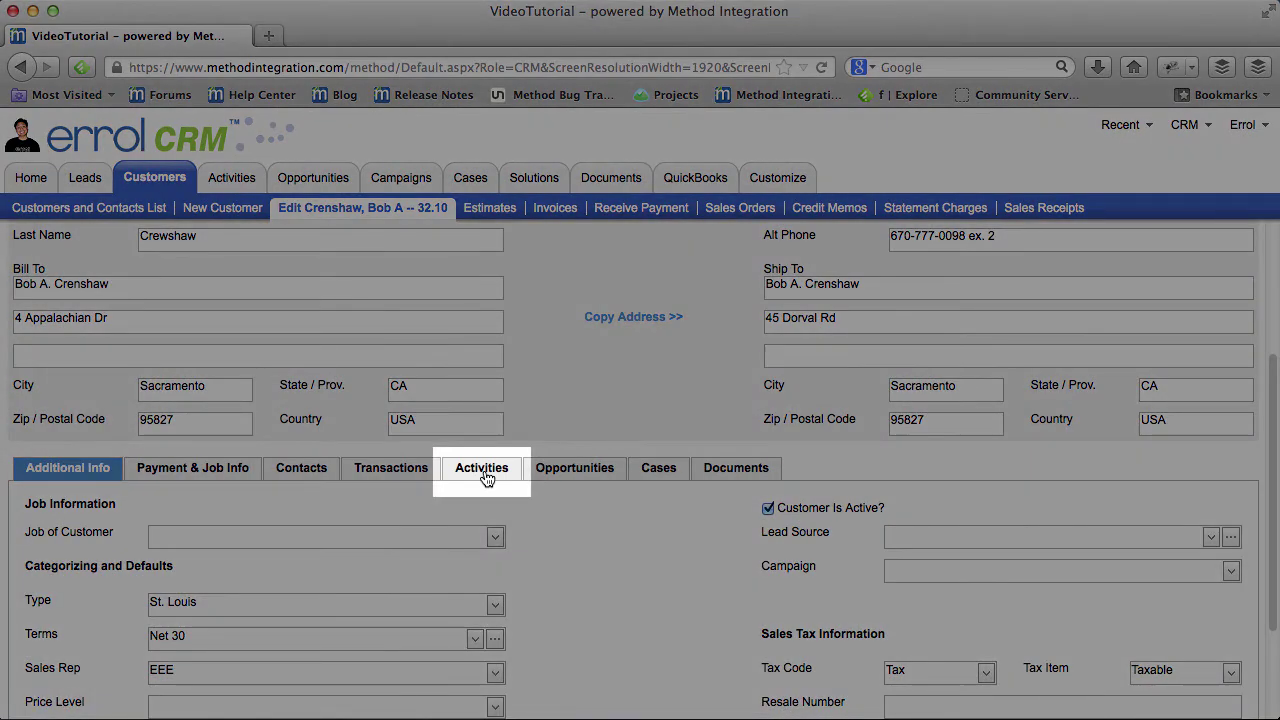
pyautogui.click(484, 470)
pyautogui.scroll(-2, 489, 495)
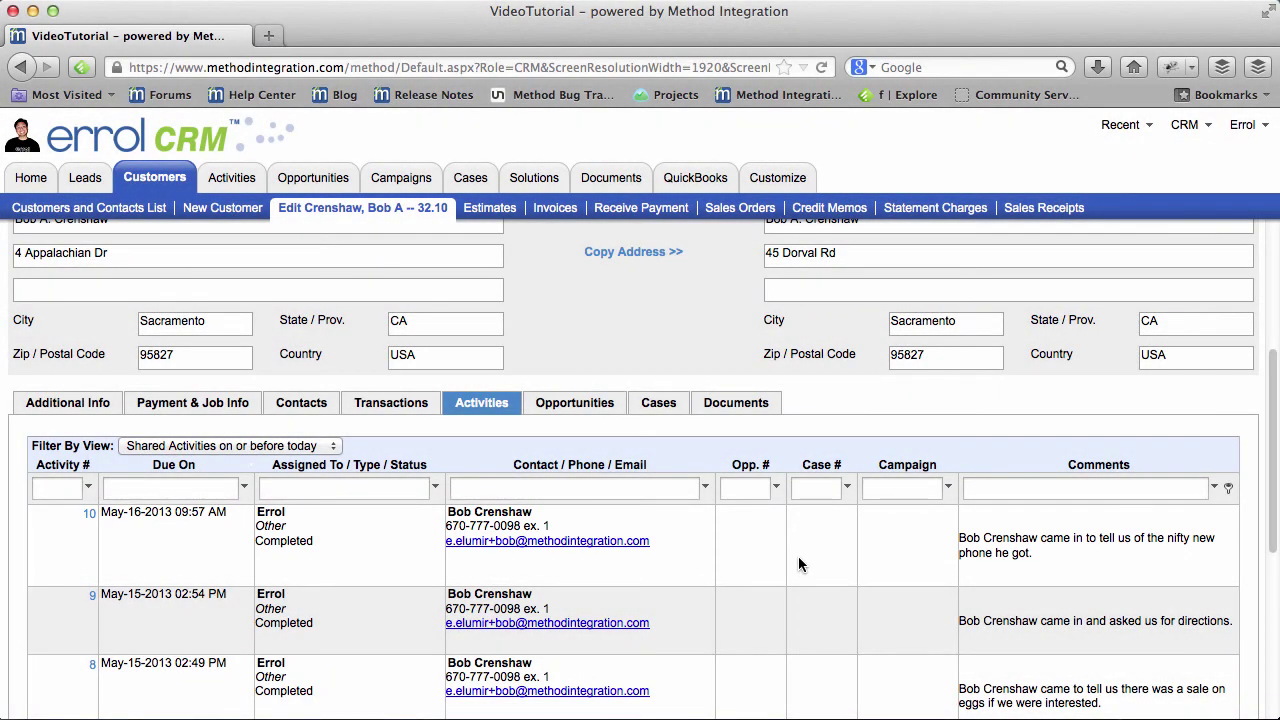
# Return to the Activities section for a fresh blank activity form.
pyautogui.click(245, 178)
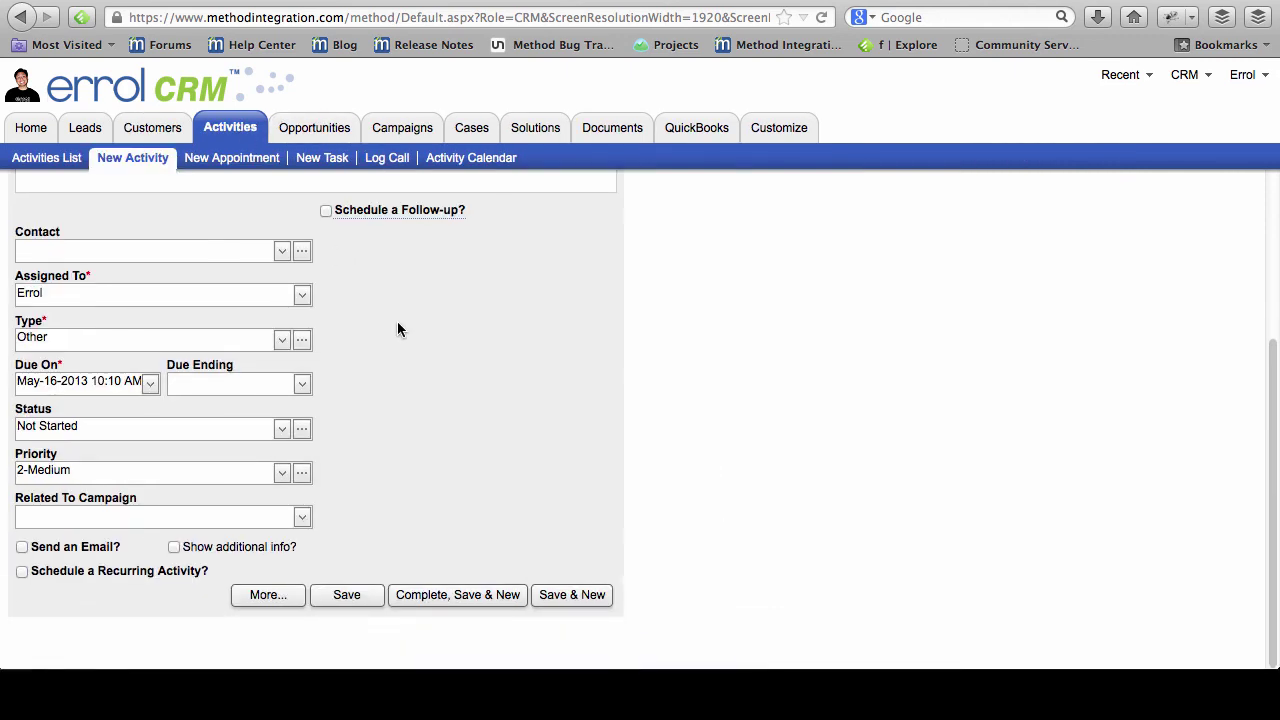
pyautogui.scroll(5, 397, 322)
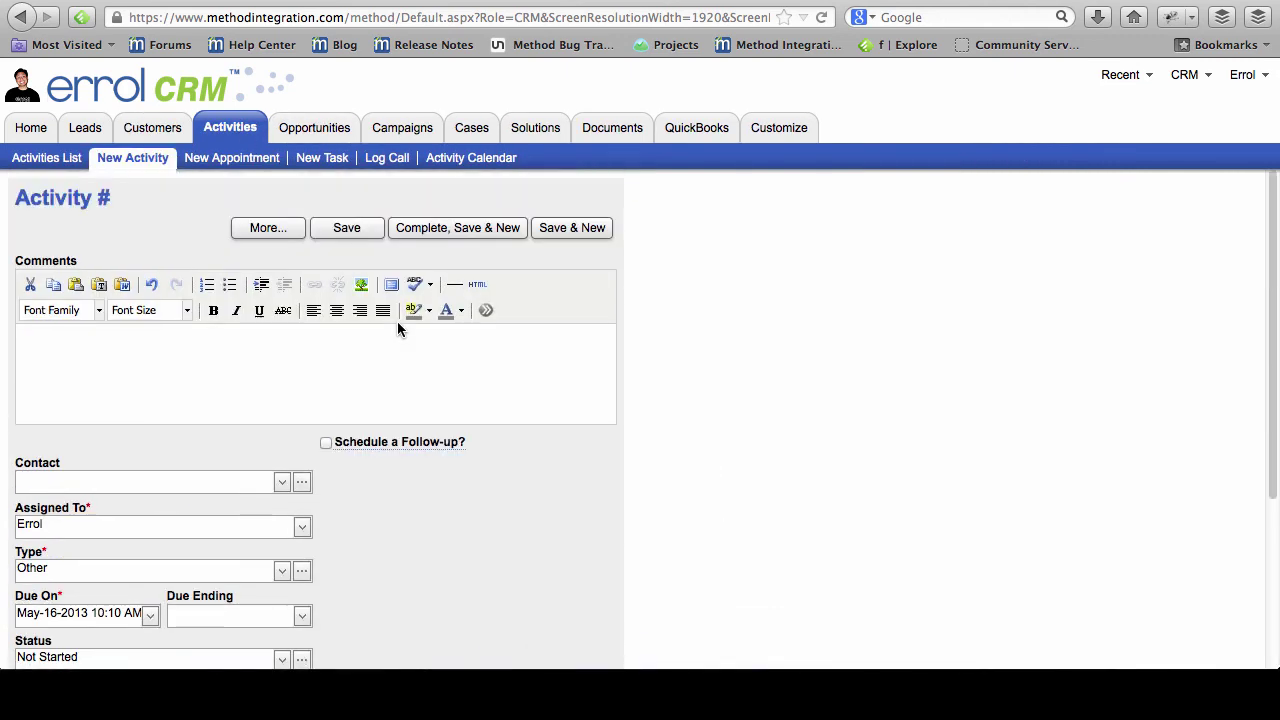